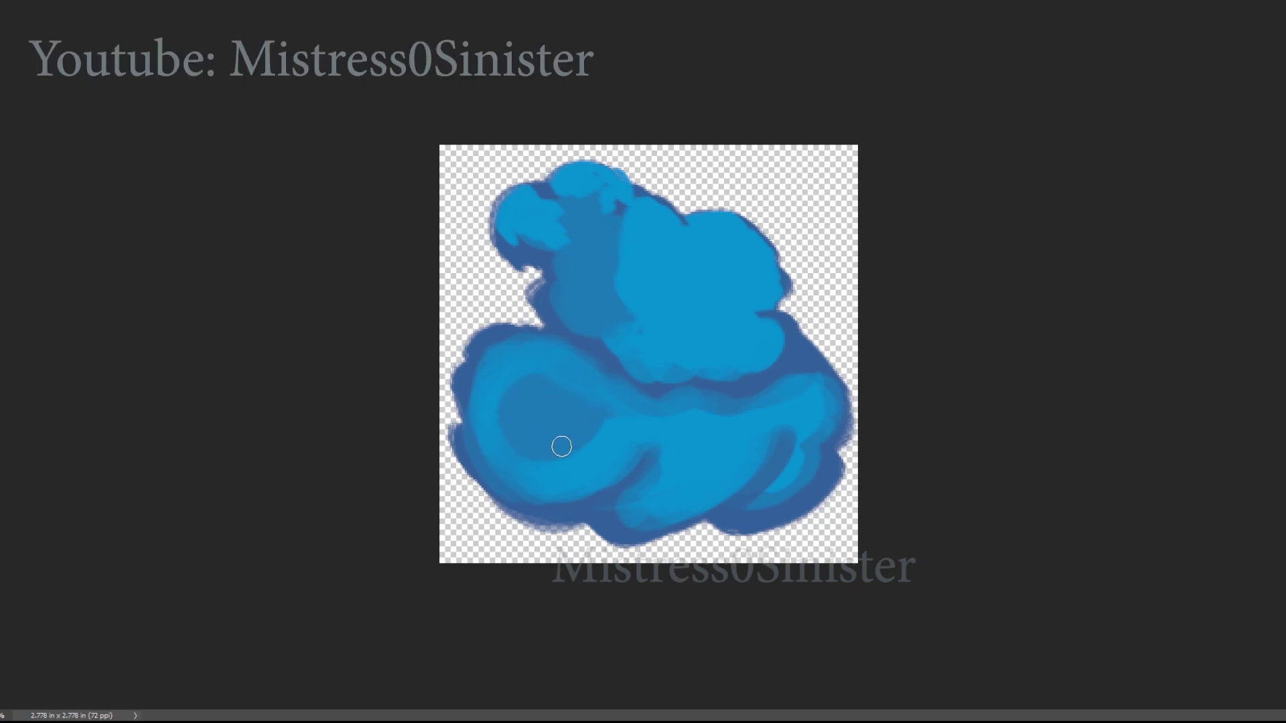
Paint darker blue shading strokes along the cloud's lower-left lobe and left edge
left_click_drag(540, 371, 604, 419)
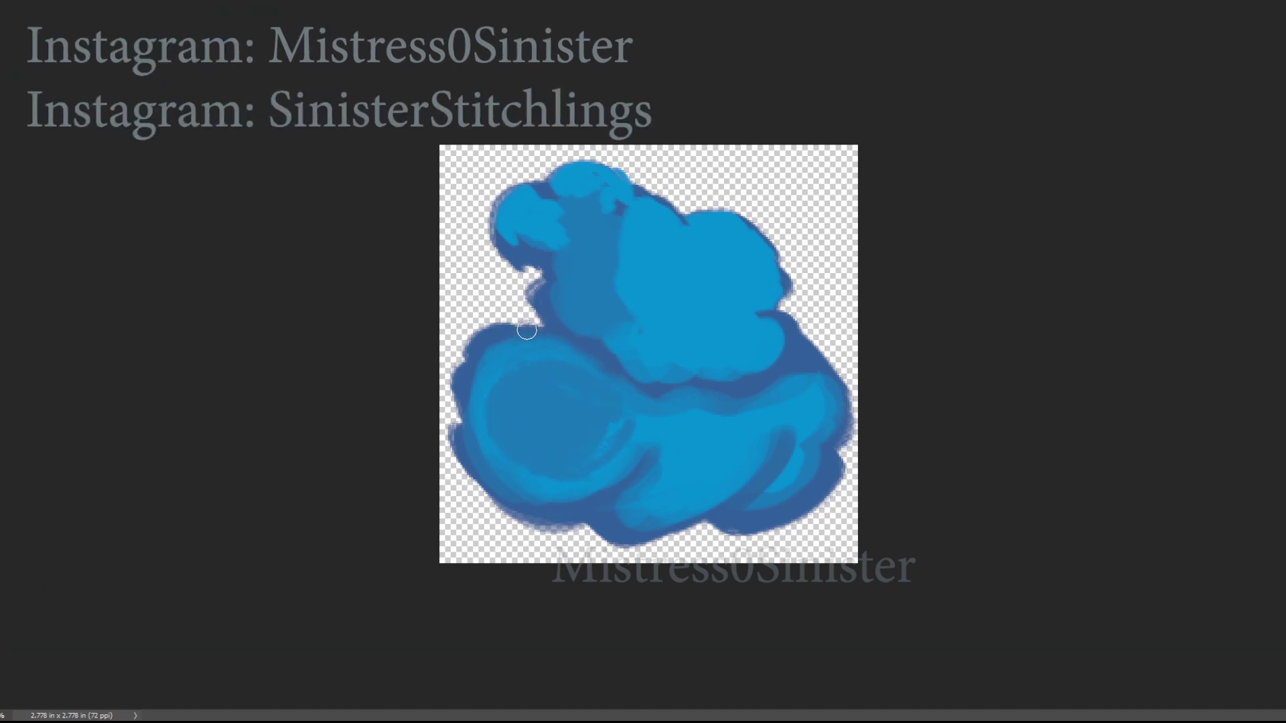
left_click_drag(528, 330, 474, 420)
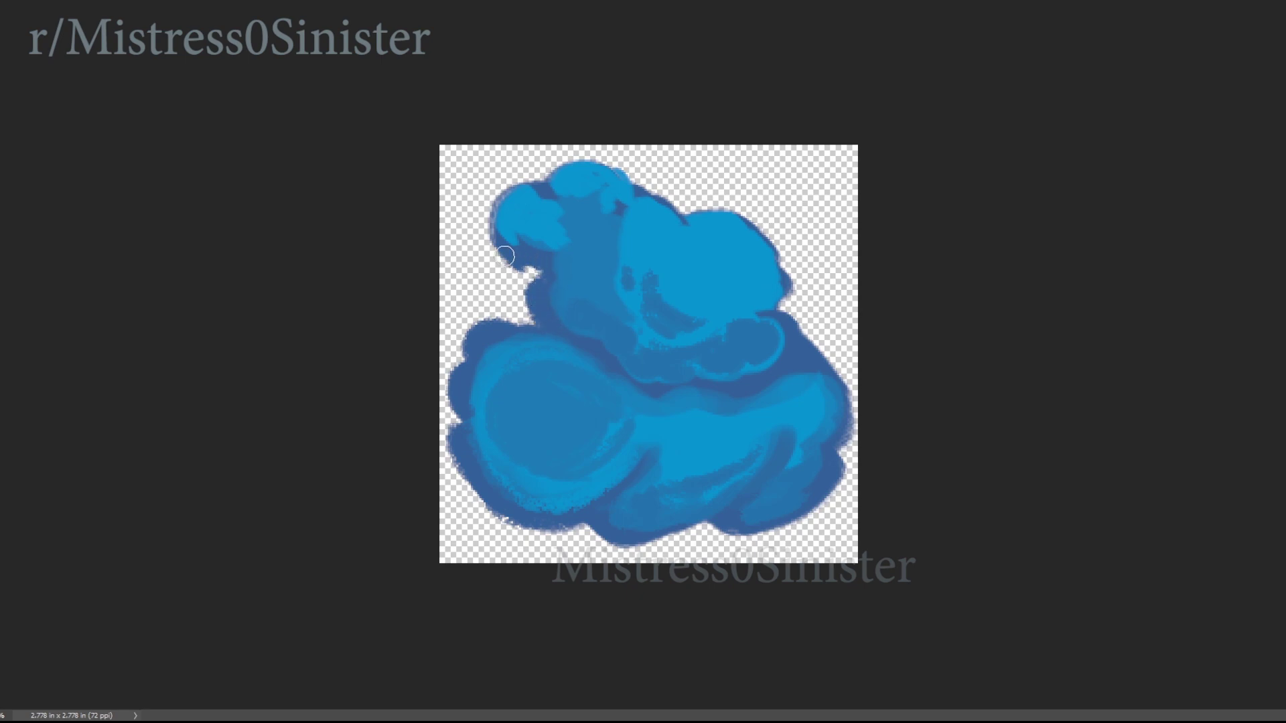
left_click_drag(503, 251, 535, 240)
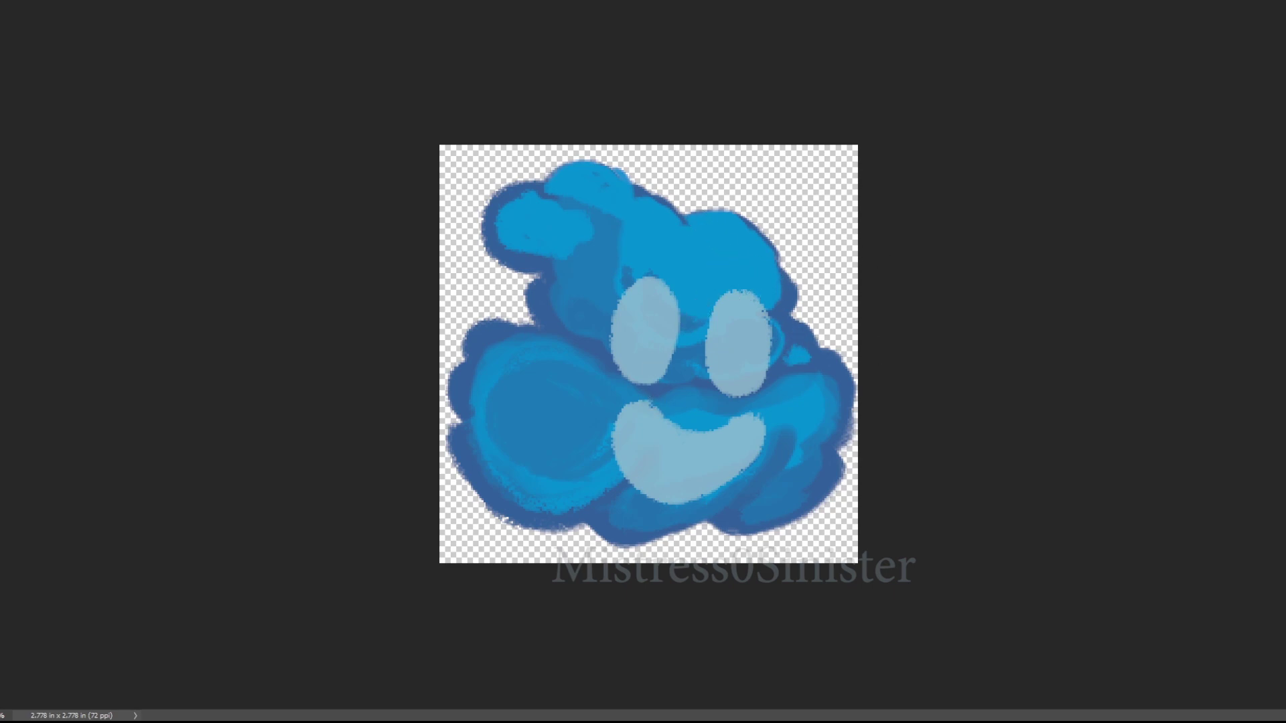
Paint dark pupils in both eyes and a dark open mouth inside the smile
mouse_move(649, 349)
left_mouse_down()
mouse_move(648, 360)
mouse_move(649, 326)
left_mouse_up()
mouse_move(744, 342)
left_mouse_down()
mouse_move(736, 377)
mouse_move(742, 346)
mouse_move(734, 369)
mouse_move(752, 372)
mouse_move(749, 356)
mouse_move(745, 382)
mouse_move(749, 366)
left_mouse_up()
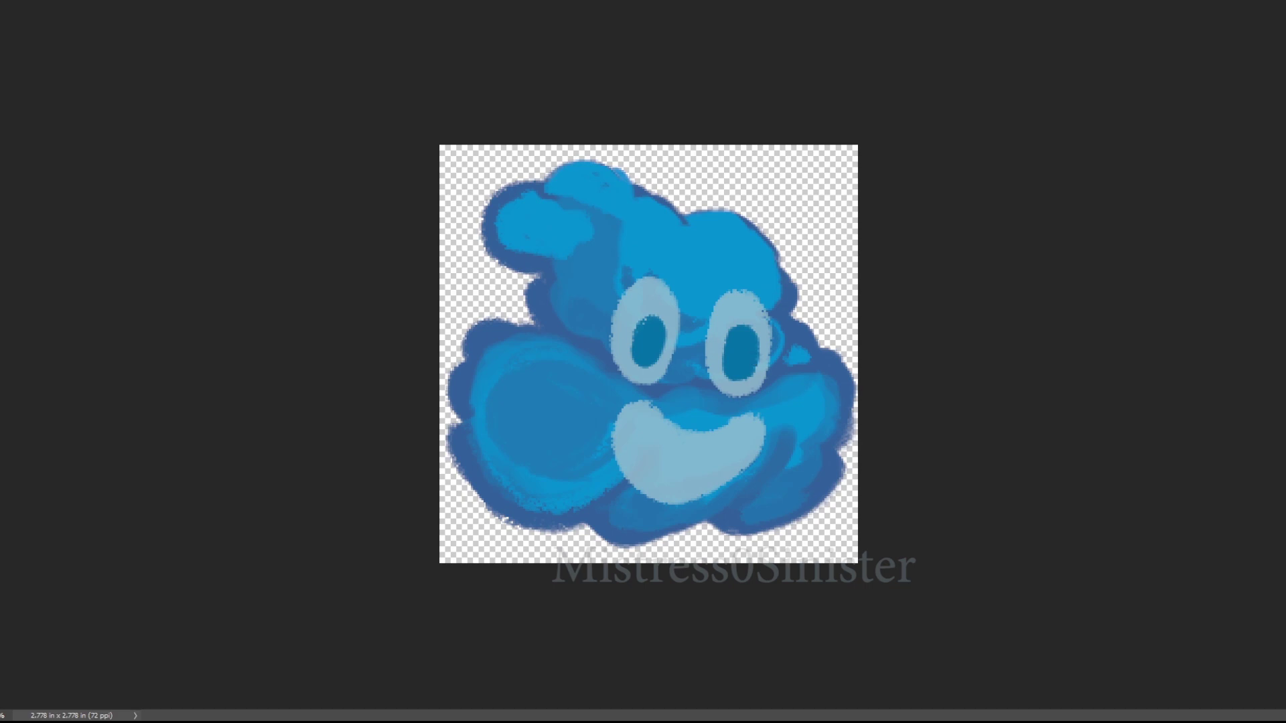
mouse_move(675, 460)
left_mouse_down()
mouse_move(672, 482)
mouse_move(698, 468)
mouse_move(679, 489)
mouse_move(655, 462)
mouse_move(708, 457)
mouse_move(682, 468)
left_mouse_up()
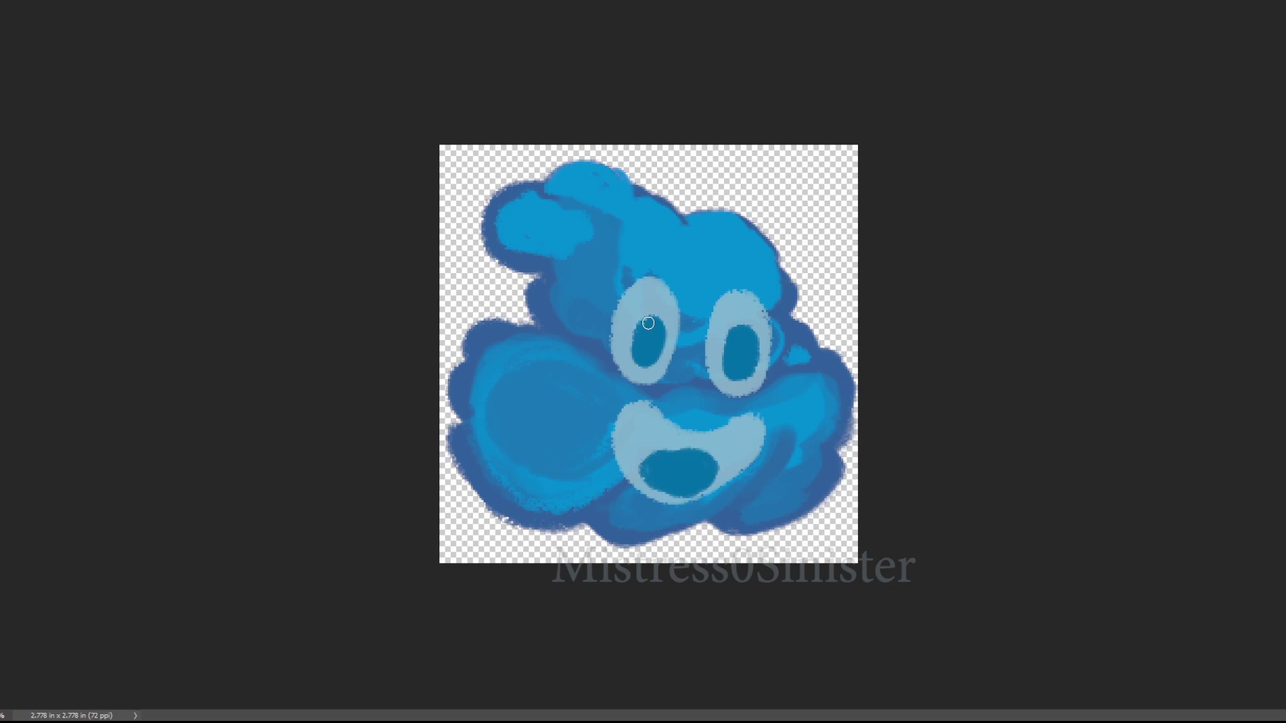
Fill out the left eye's dark blue pupil
mouse_move(648, 327)
left_mouse_down()
mouse_move(641, 361)
mouse_move(643, 336)
mouse_move(631, 347)
left_mouse_up()
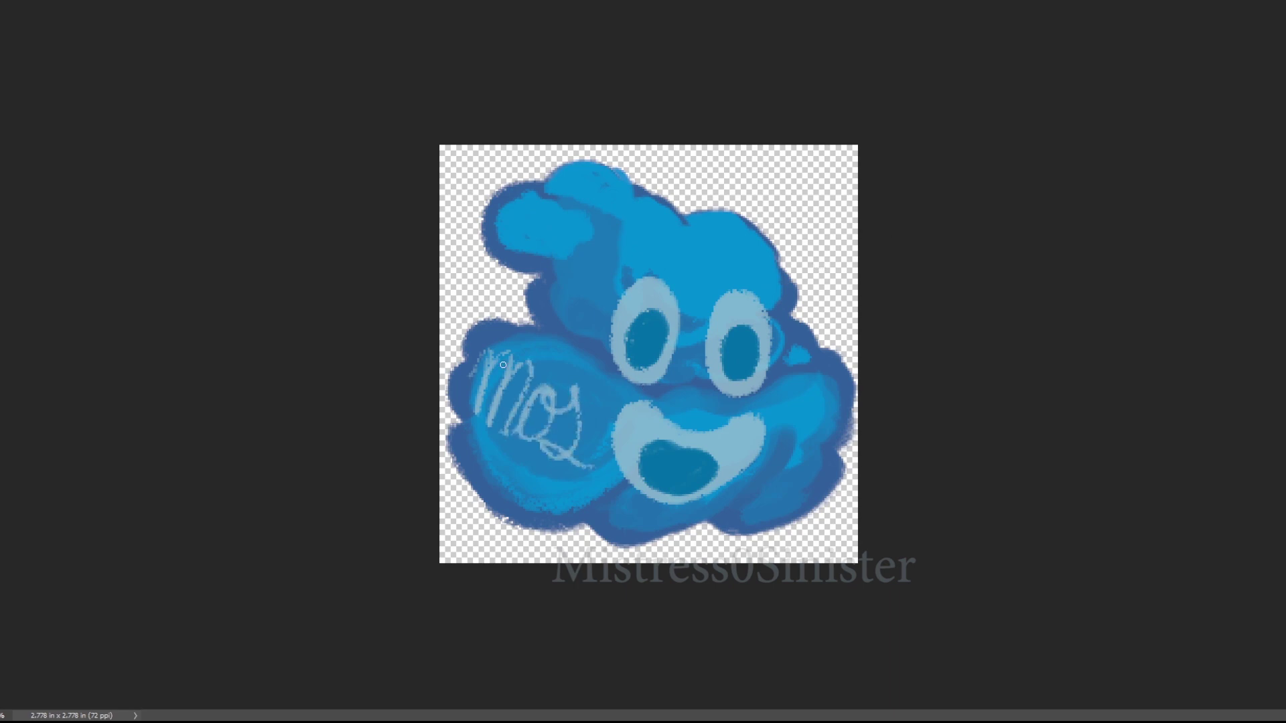
Brush Mos signature strokes on the lower-left lobe, then undo the messy attempt
left_click_drag(482, 417, 548, 453)
left_click_drag(517, 382, 613, 457)
key("ctrl+z")
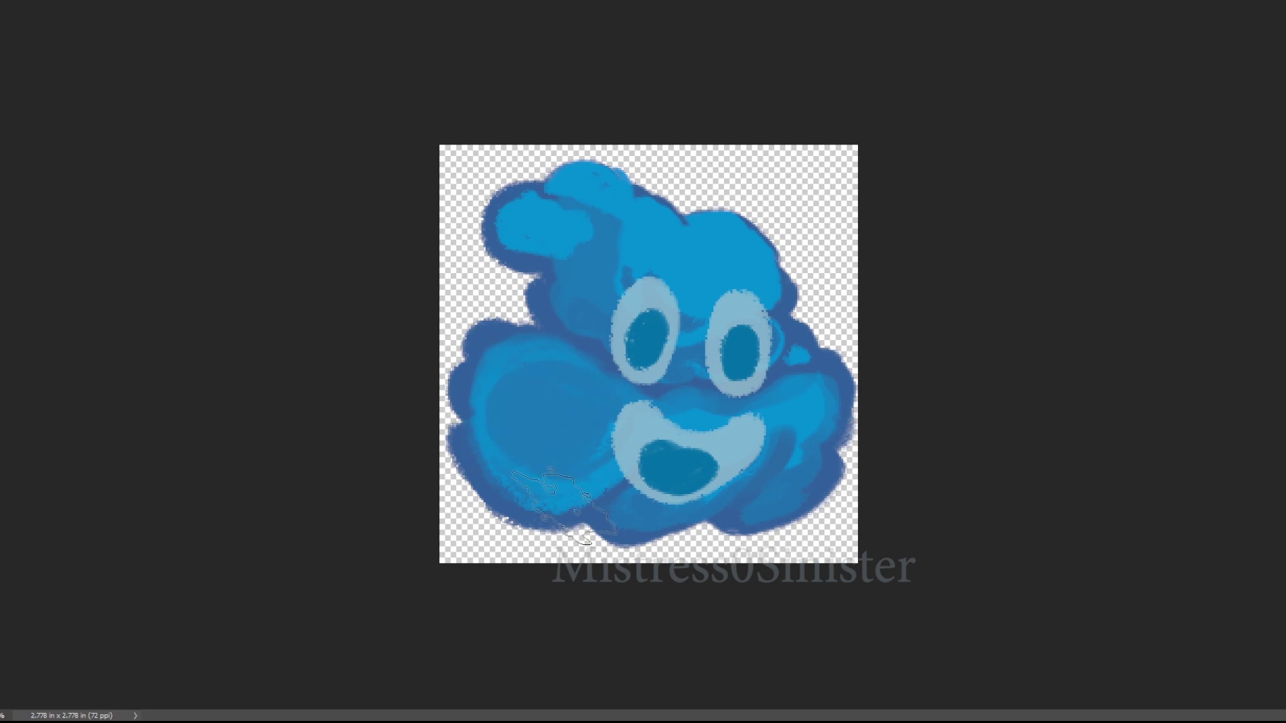